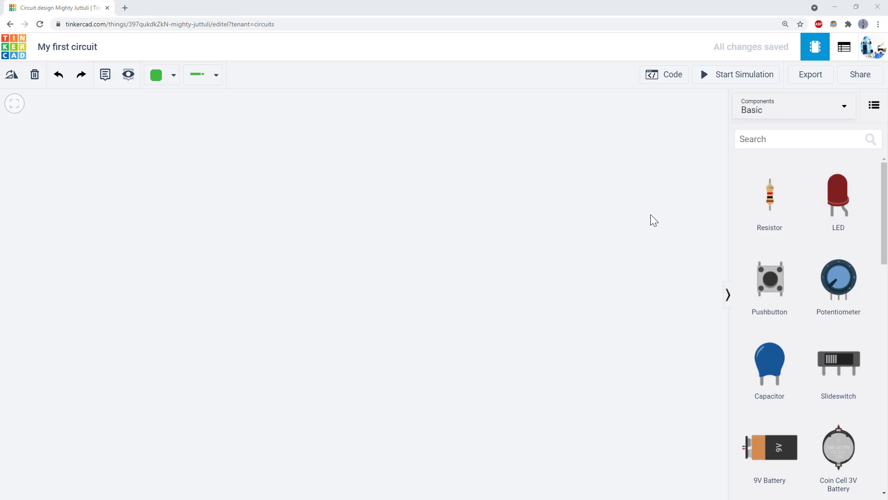
Position the LED, then add a 1 kΩ resistor and a 9V battery to the workplane
drag(837, 194, 663, 199)
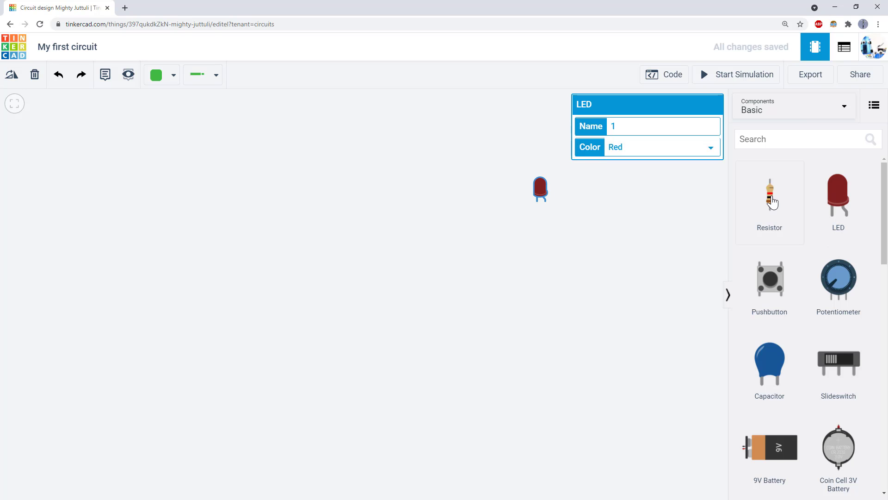
drag(769, 198, 429, 246)
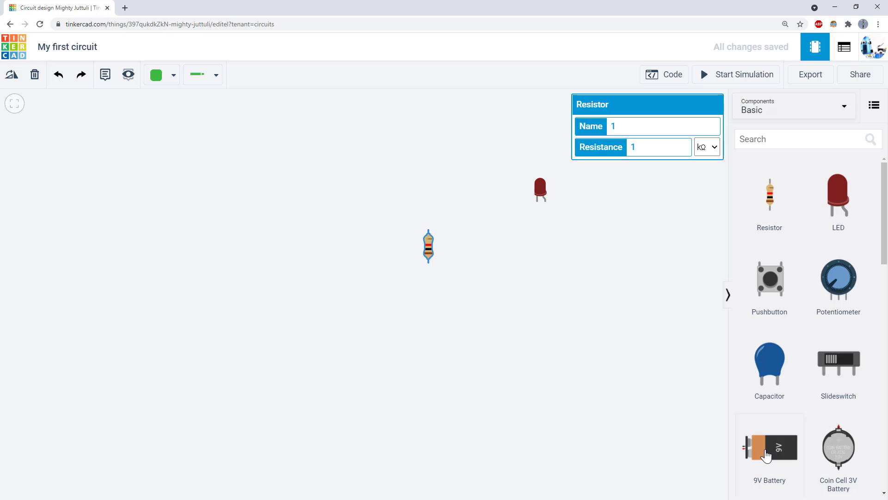
drag(770, 447, 537, 299)
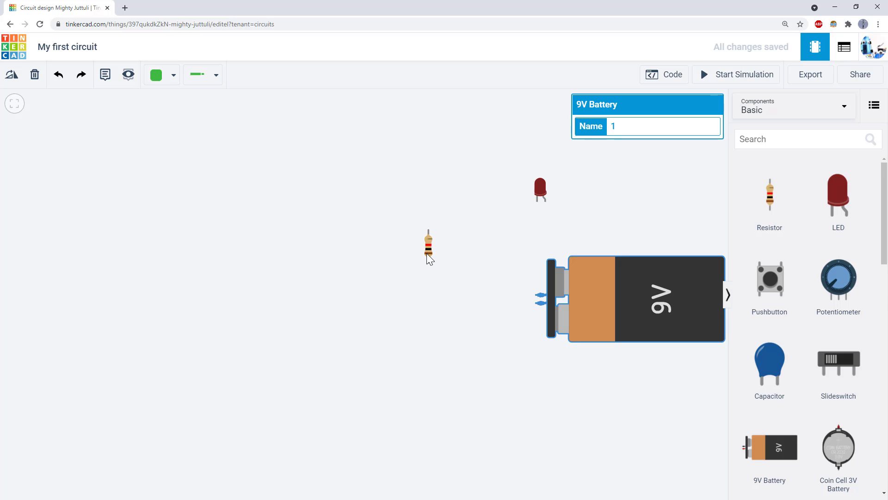
Deselect the battery, pan and zoom around the workspace, then pan the parts out of view
click(637, 189)
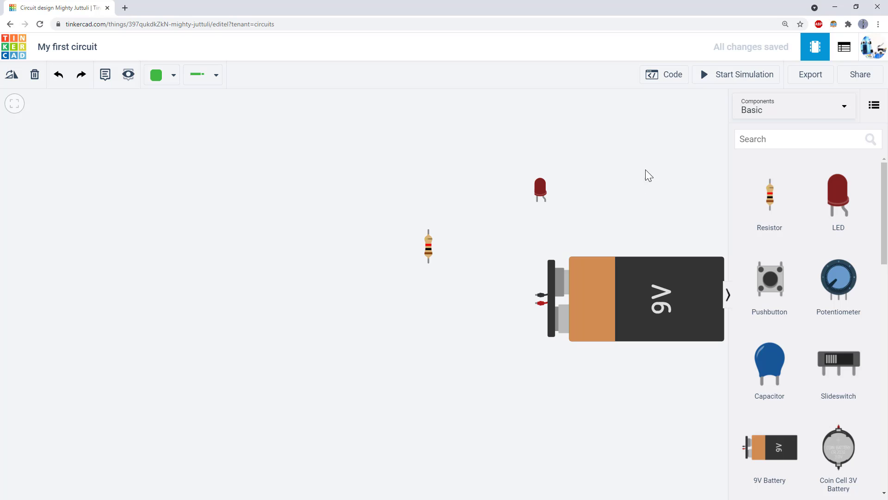
drag(645, 169, 531, 215)
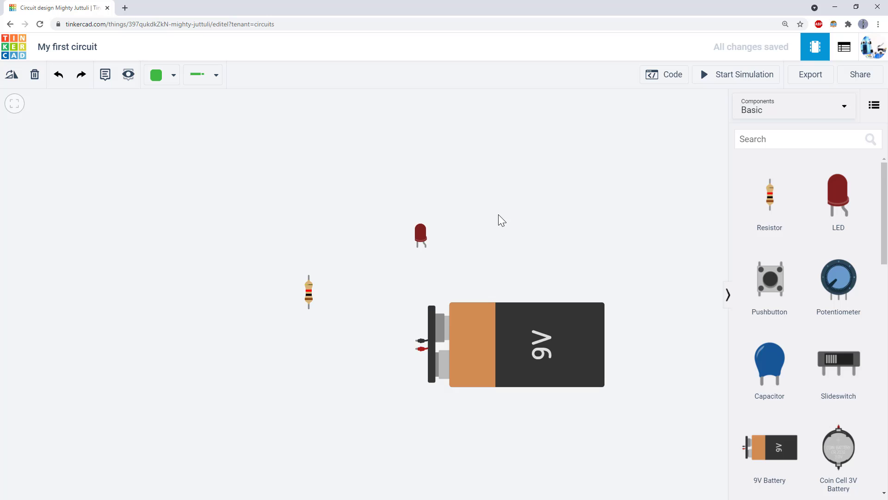
scroll(498, 214, down, 5)
scroll(498, 215, up, 3)
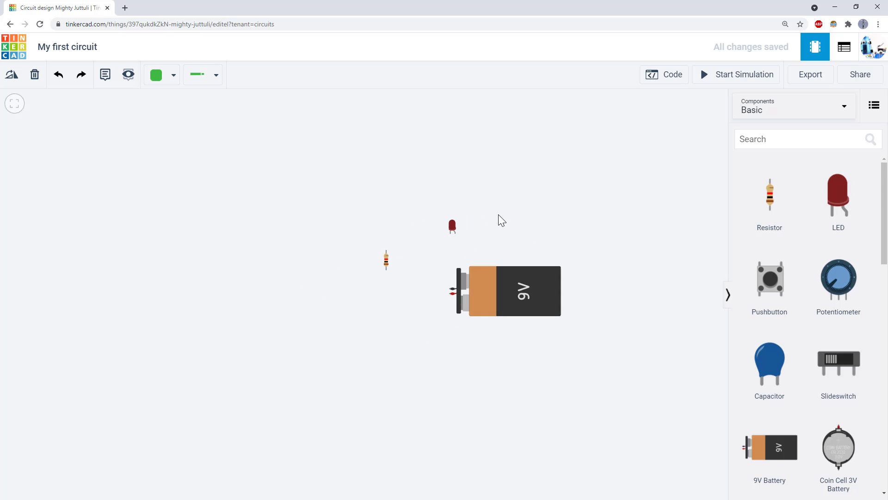
scroll(321, 205, up, 1)
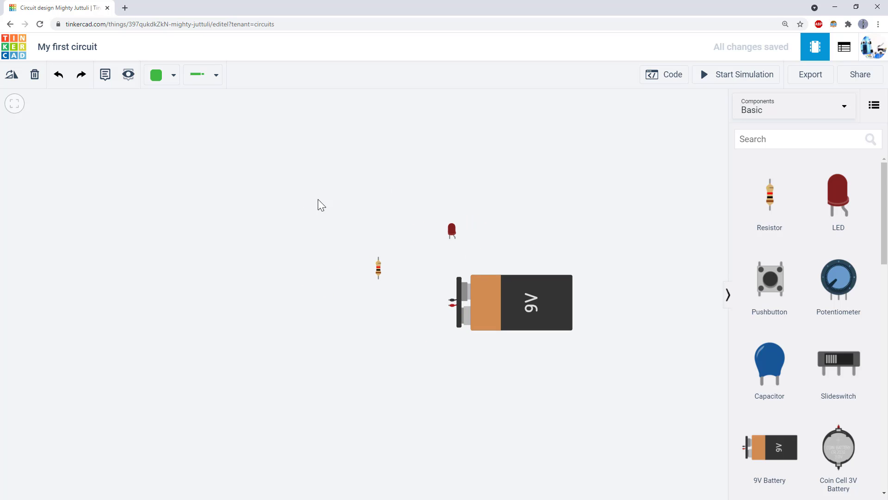
drag(321, 205, 646, 286)
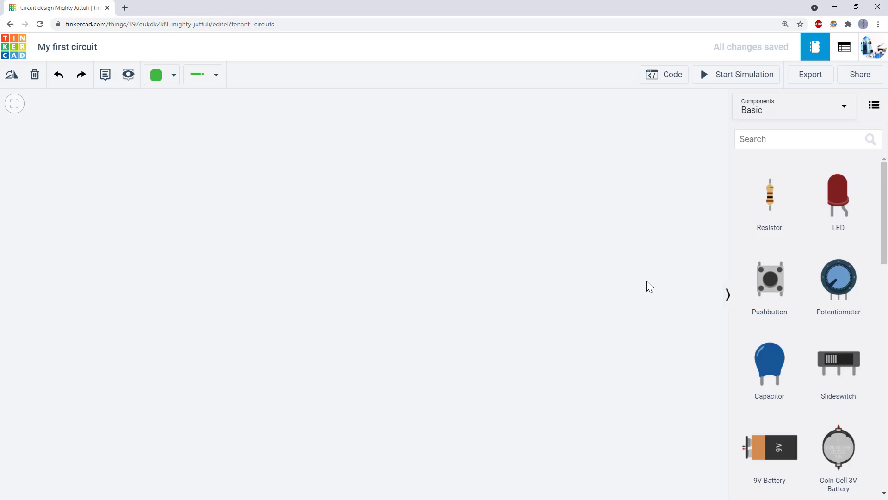
Zoom to fit, rotate the 9V battery three steps until its terminals face up, and place it below the LED
click(14, 107)
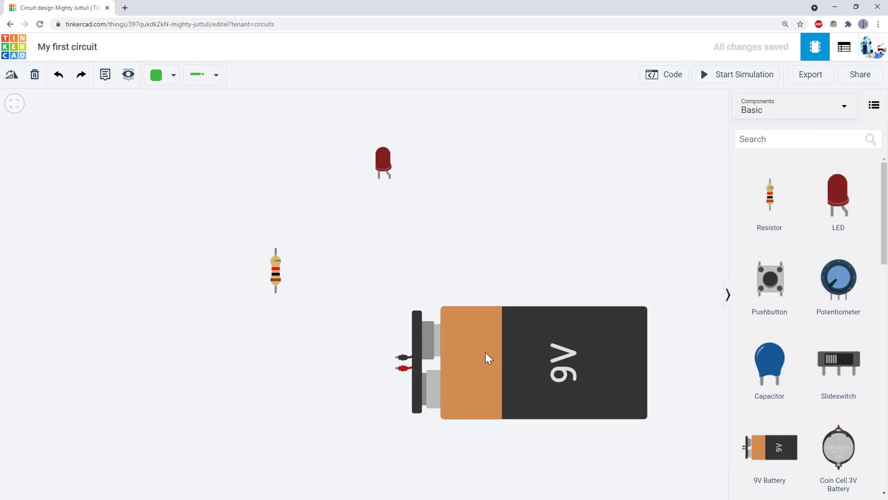
mouse_move(484, 352)
mouse_down()
mouse_move(479, 302)
mouse_move(493, 351)
mouse_up()
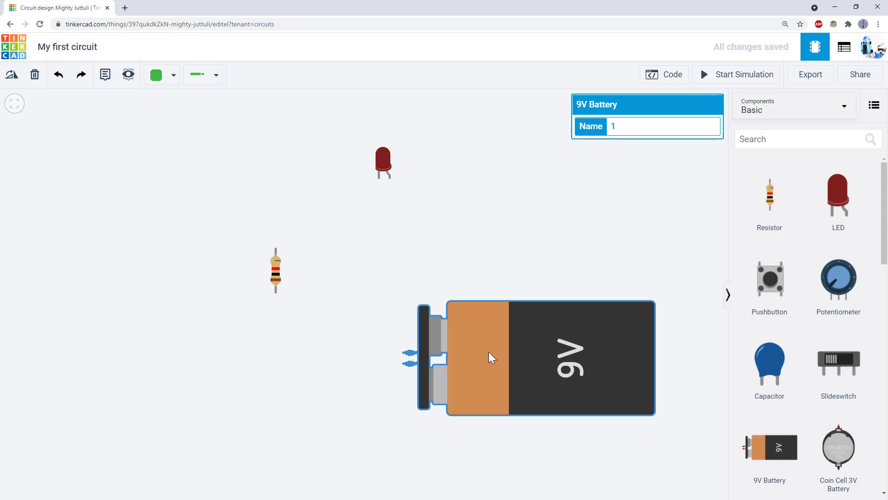
click(12, 83)
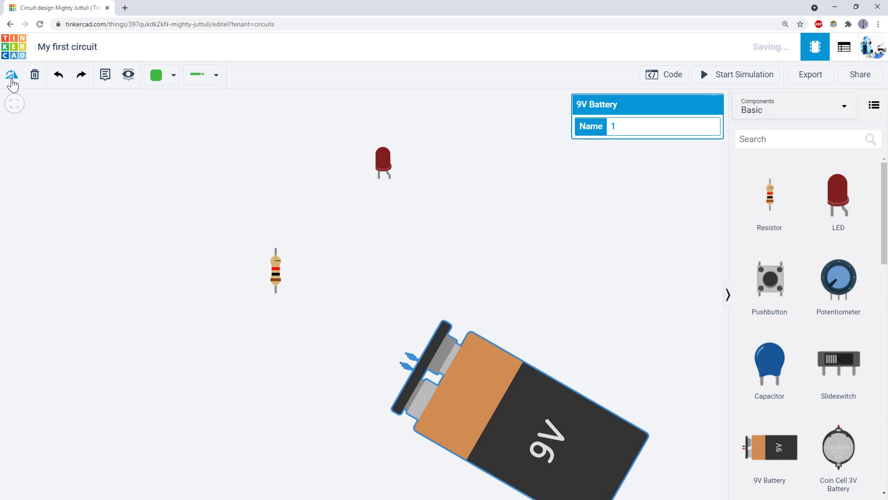
click(11, 83)
click(11, 84)
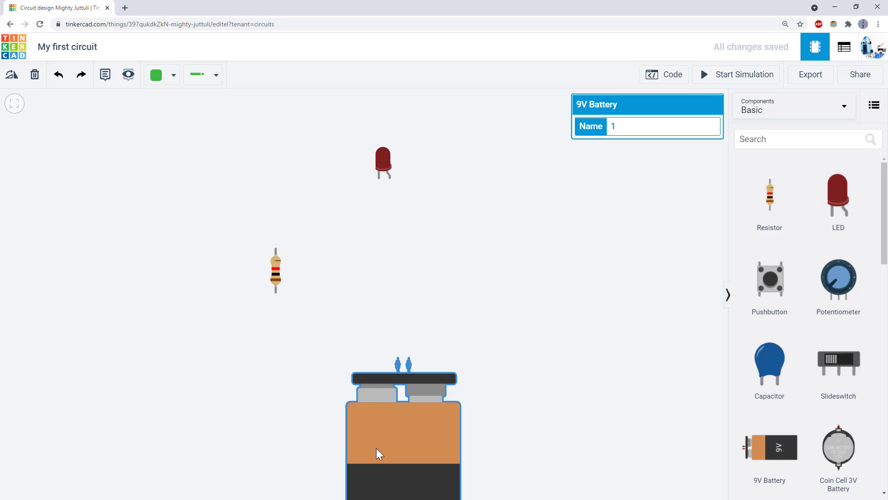
drag(376, 448, 447, 296)
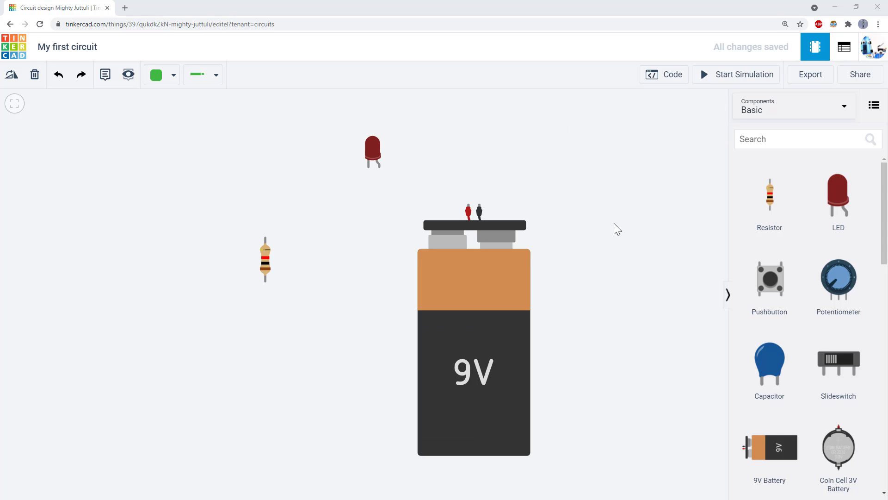
Draw a green wire from the battery's positive terminal to the LED's anode and reshape its corner
click(467, 205)
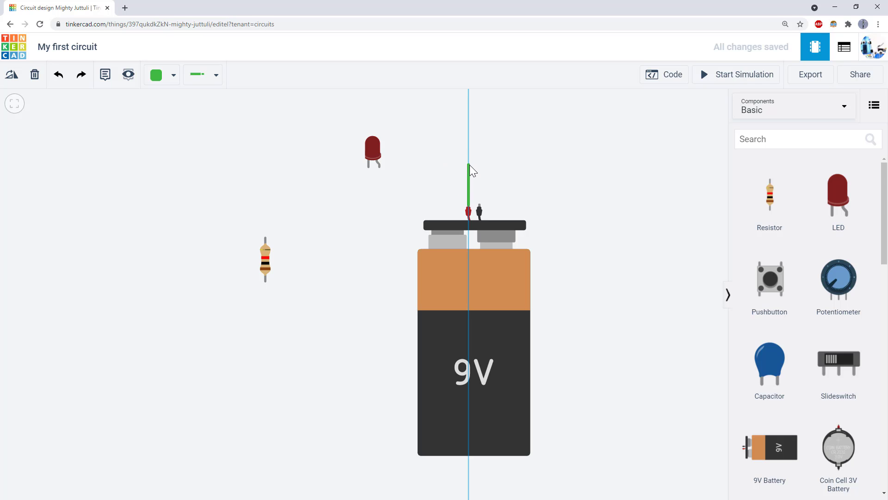
click(469, 165)
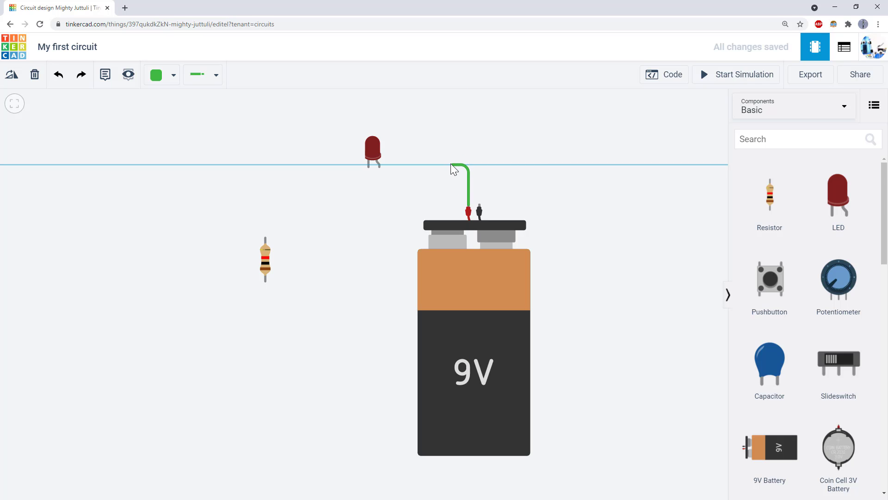
click(380, 168)
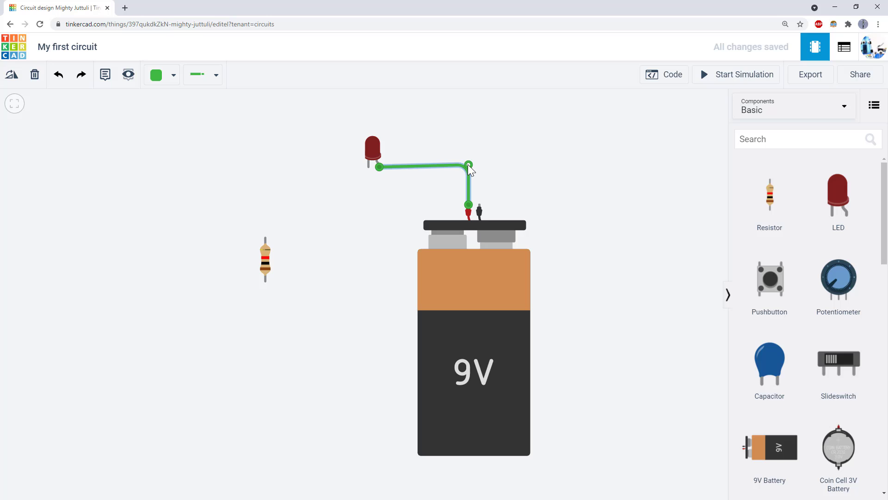
drag(467, 164, 424, 189)
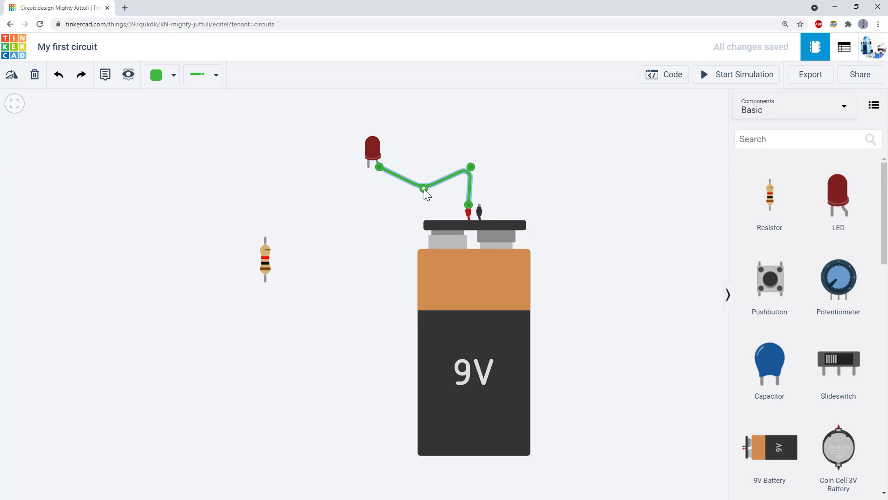
Change the battery-positive-to-LED-anode wire's colour from green to Red
click(441, 168)
click(443, 180)
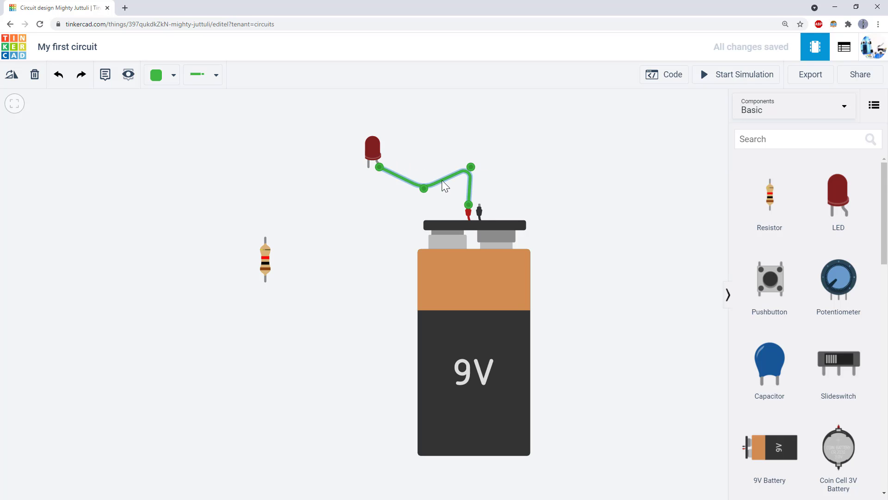
click(174, 79)
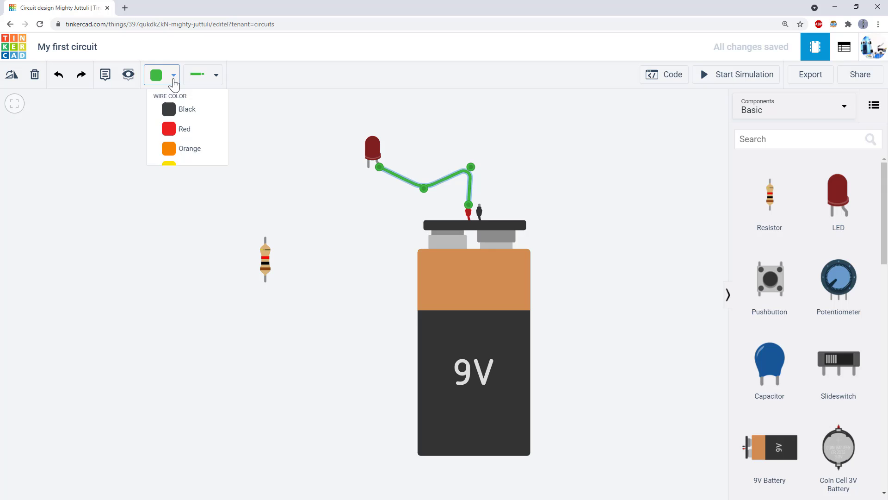
click(185, 135)
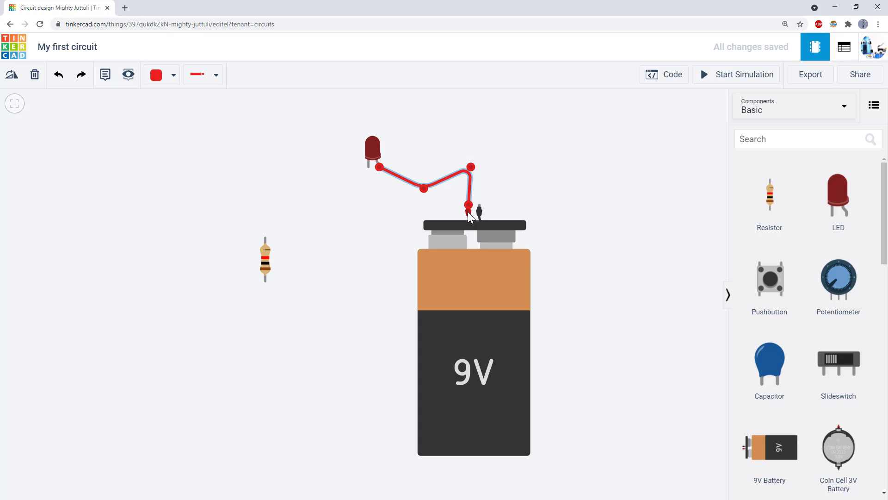
click(369, 199)
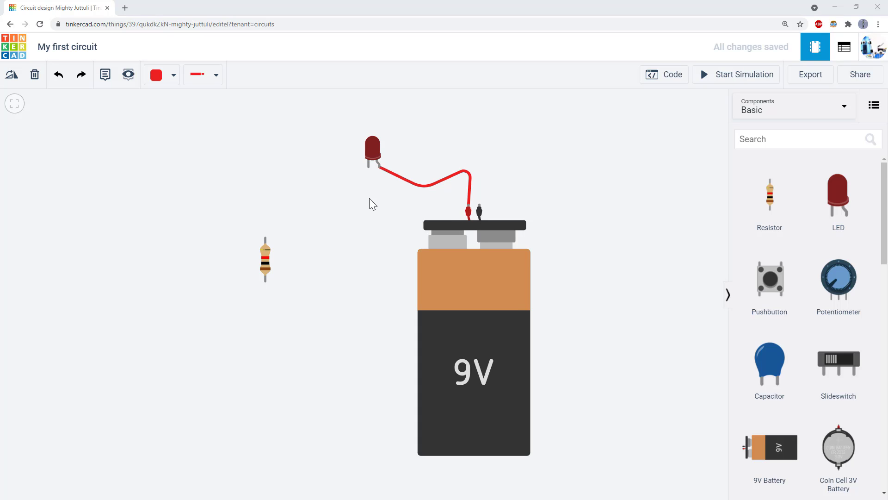
Wire the LED cathode to the resistor's top end, and the resistor's bottom end to the battery's negative terminal
click(369, 169)
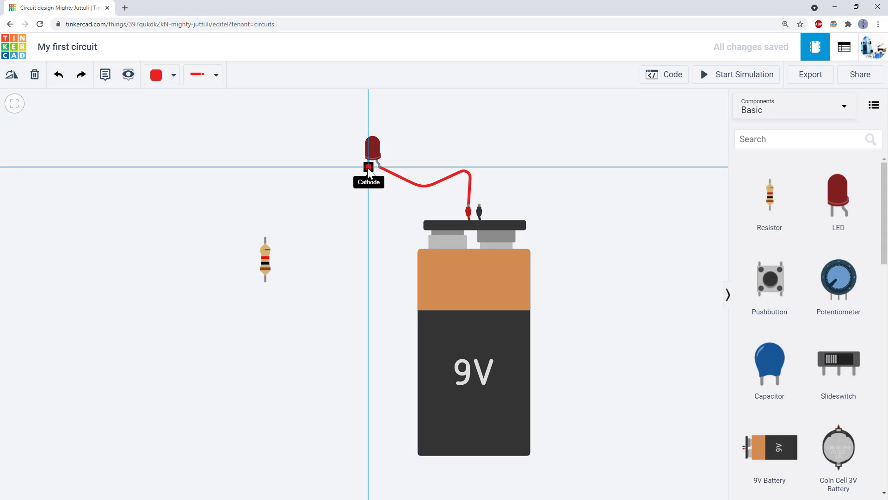
click(266, 239)
click(266, 239)
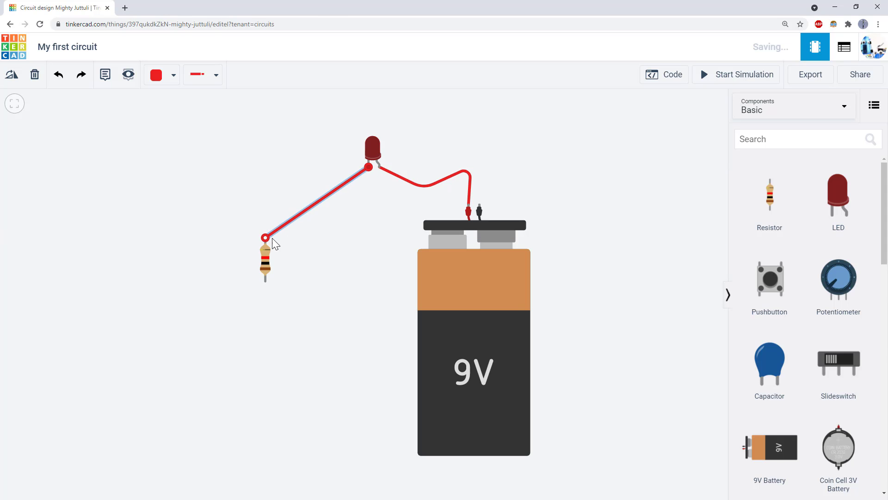
click(268, 280)
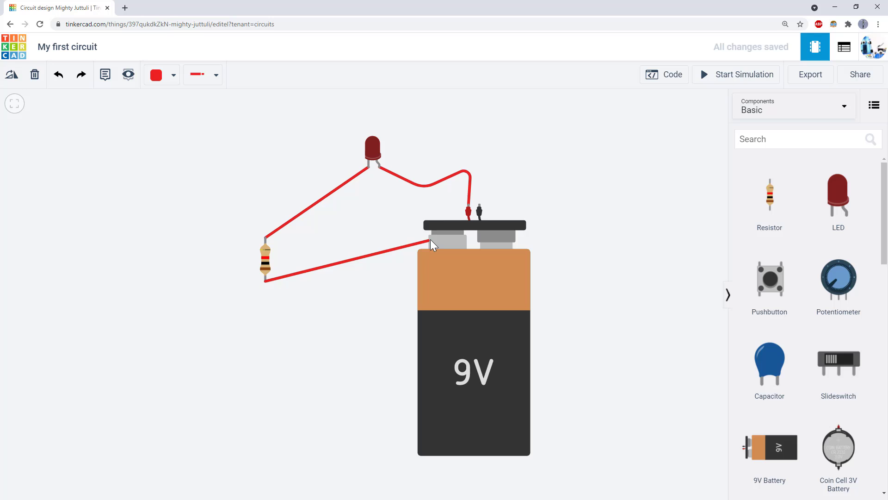
click(479, 205)
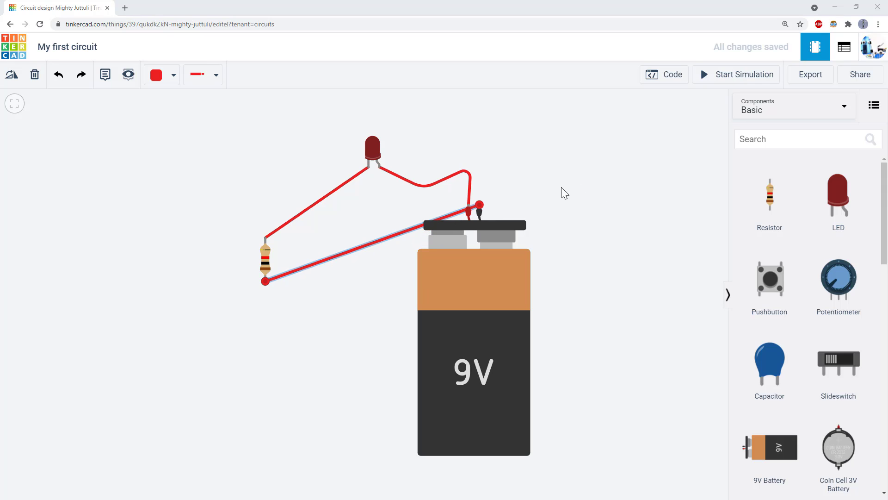
click(520, 182)
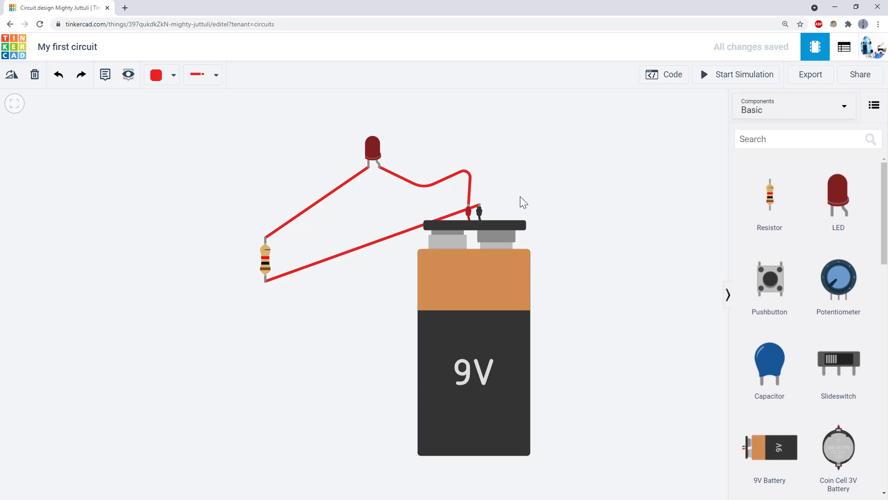
click(390, 236)
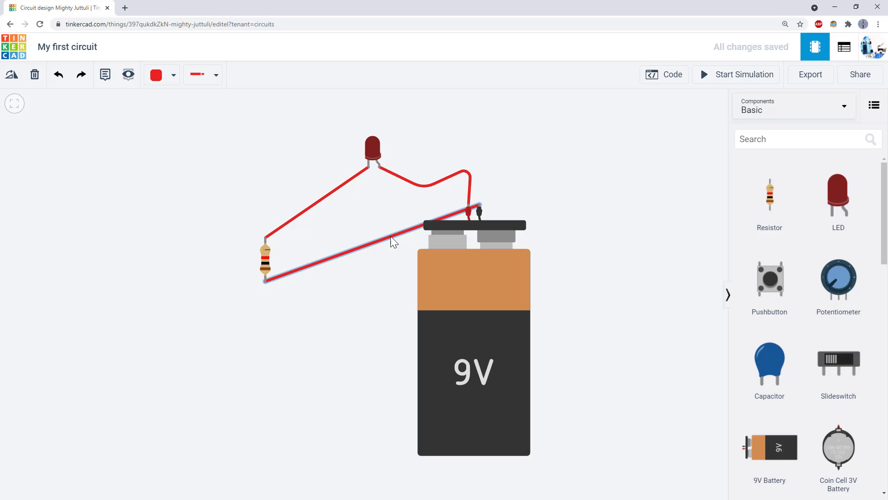
Set the resistor-to-negative-terminal wire's colour to Black
click(390, 236)
click(174, 75)
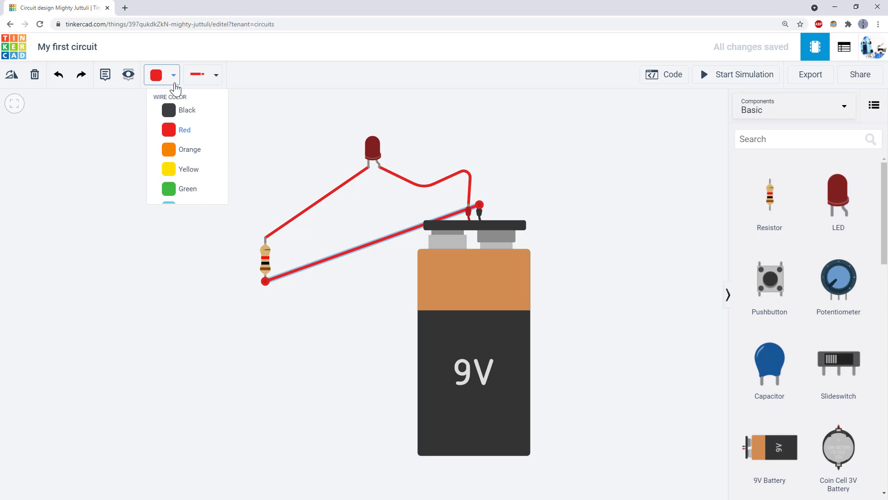
click(187, 110)
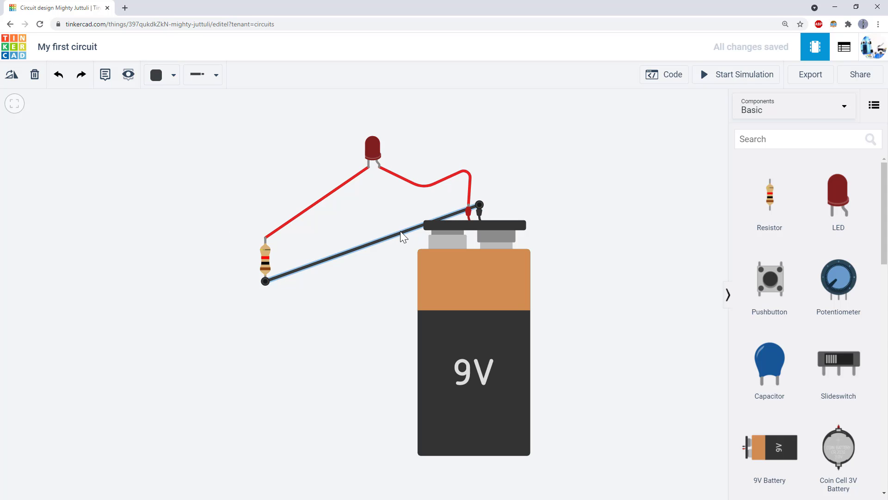
Bend the black wire down below the resistor, along the bottom and up the battery's right side
drag(400, 231, 265, 490)
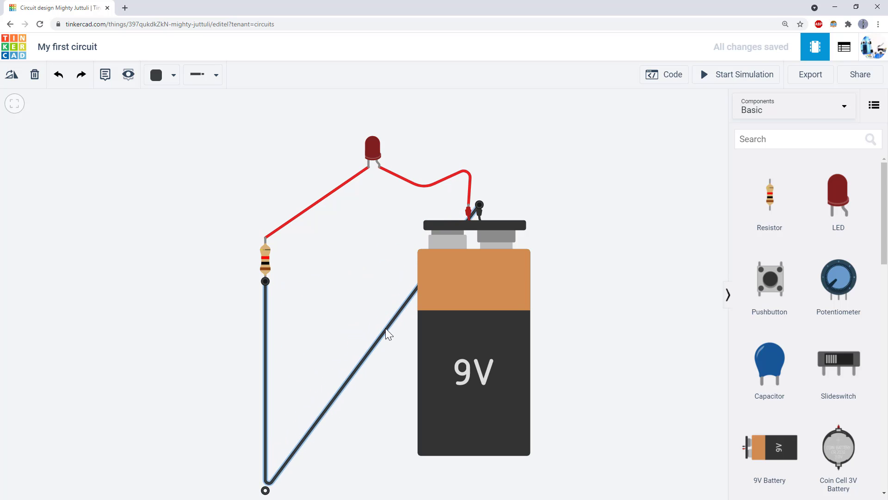
drag(395, 319, 570, 205)
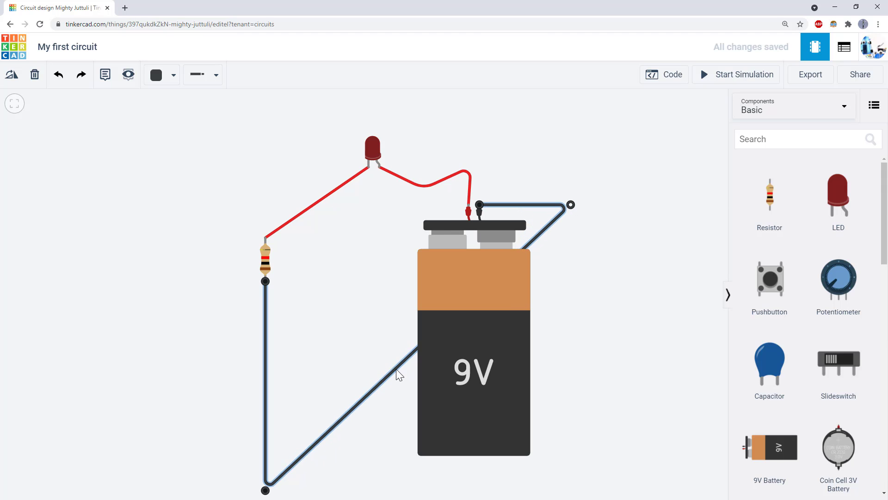
drag(397, 370, 572, 484)
drag(496, 193, 478, 179)
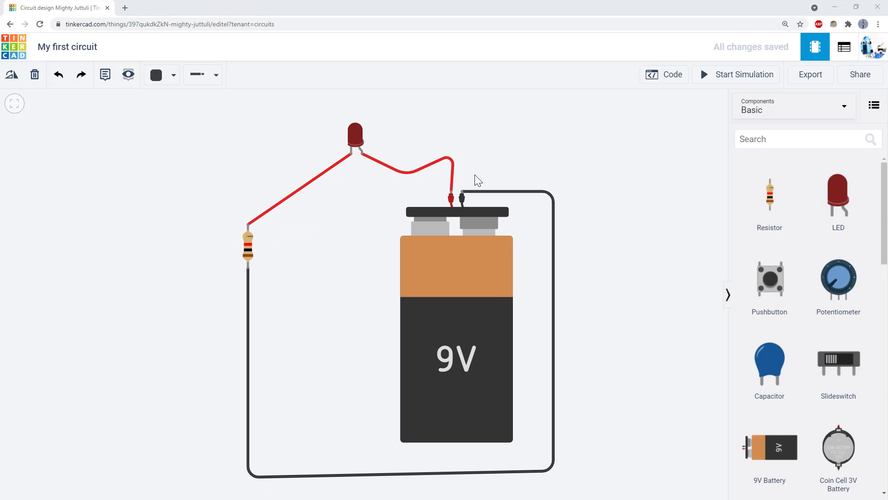
Run the simulation to confirm the LED lights, then delete the LED-to-resistor wire
click(708, 82)
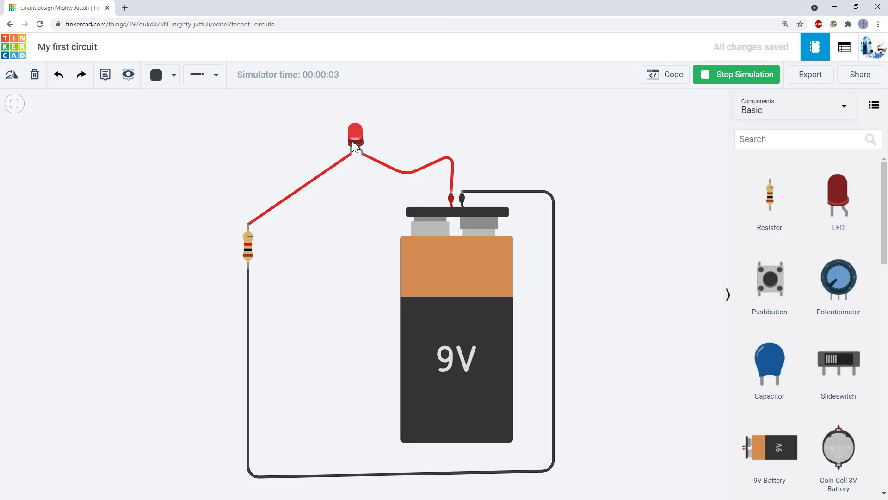
key(Delete)
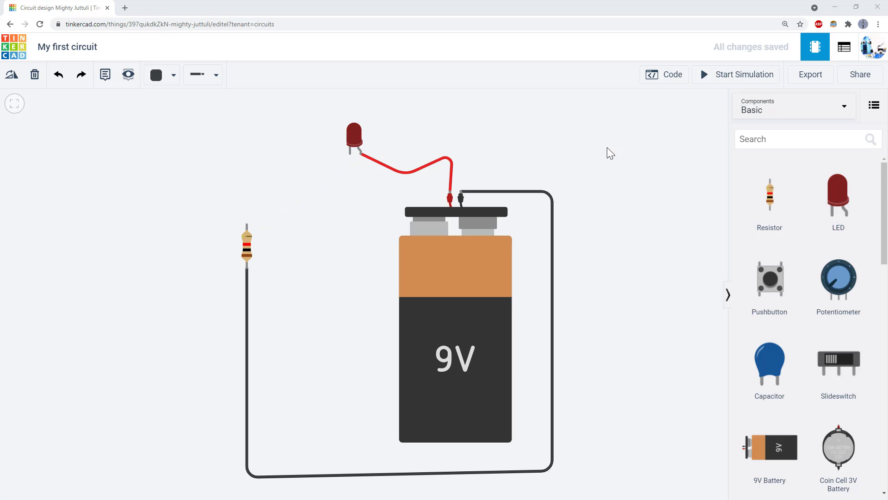
Restart the simulation, then run it again on the rewired LED-resistor circuit
click(717, 81)
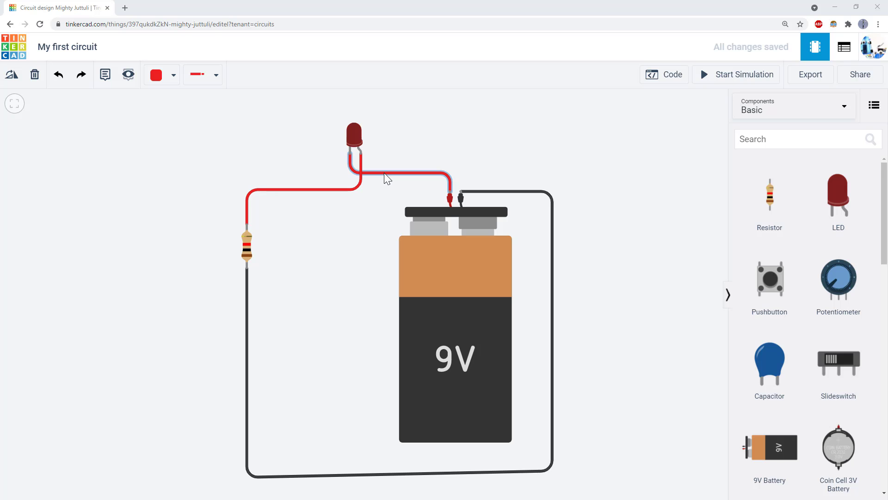
click(708, 83)
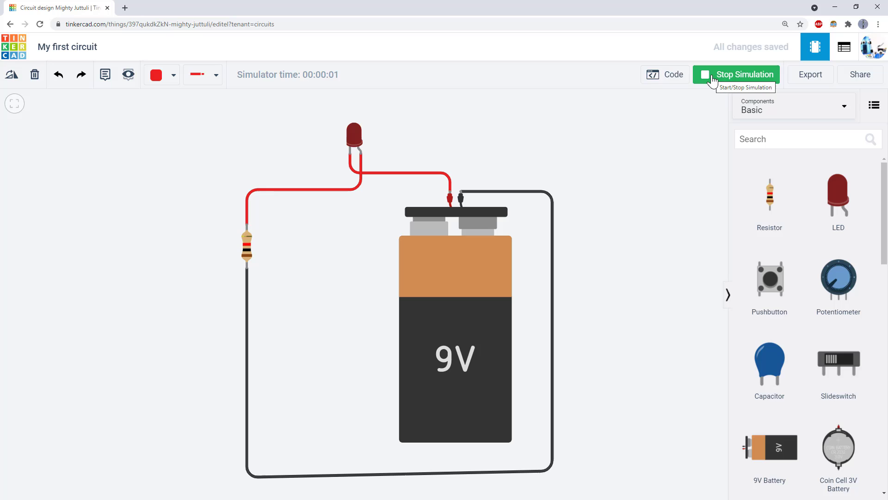